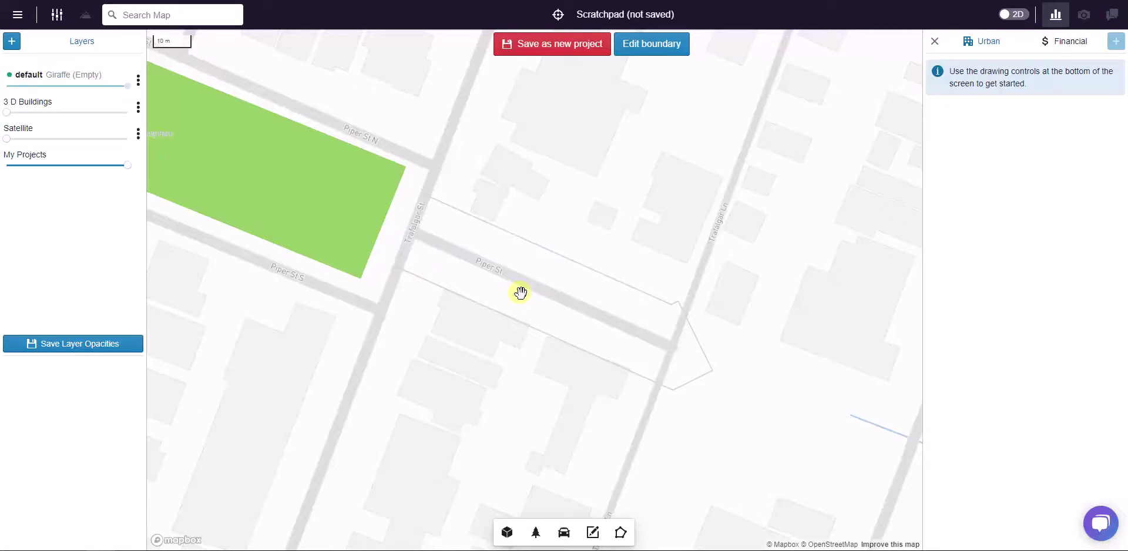
{"action": "left_click_drag", "start_coordinate": [571, 280], "coordinate": [549, 283]}
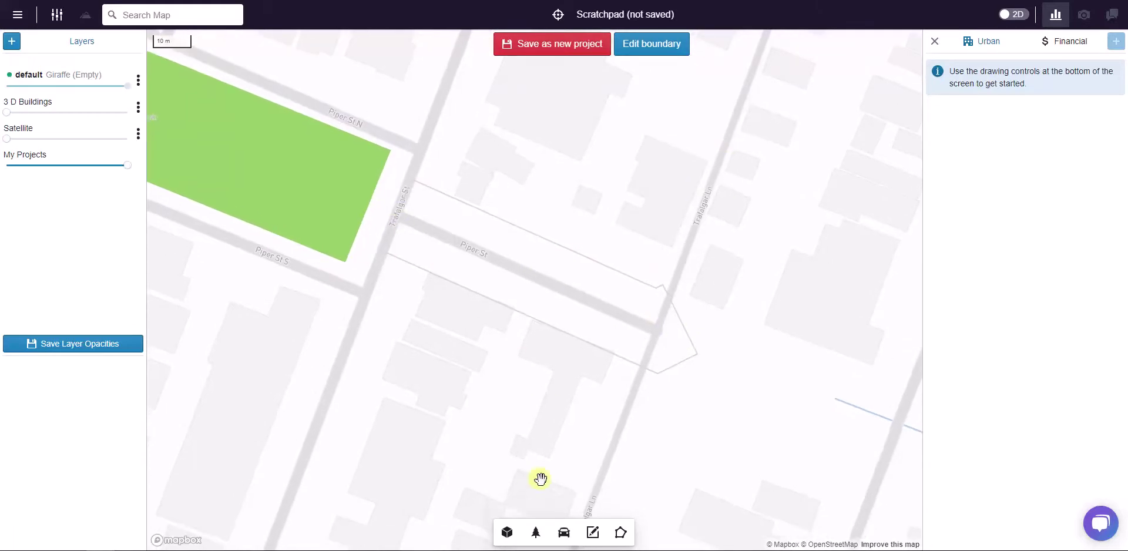
{"action": "left_click", "coordinate": [621, 532]}
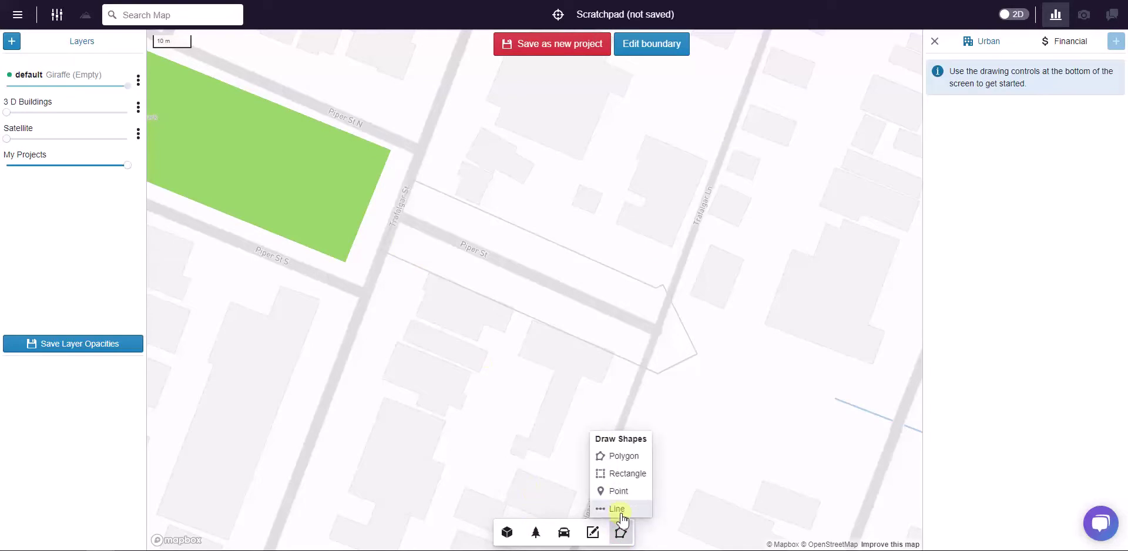
{"action": "left_click", "coordinate": [619, 506]}
{"action": "left_click", "coordinate": [390, 253]}
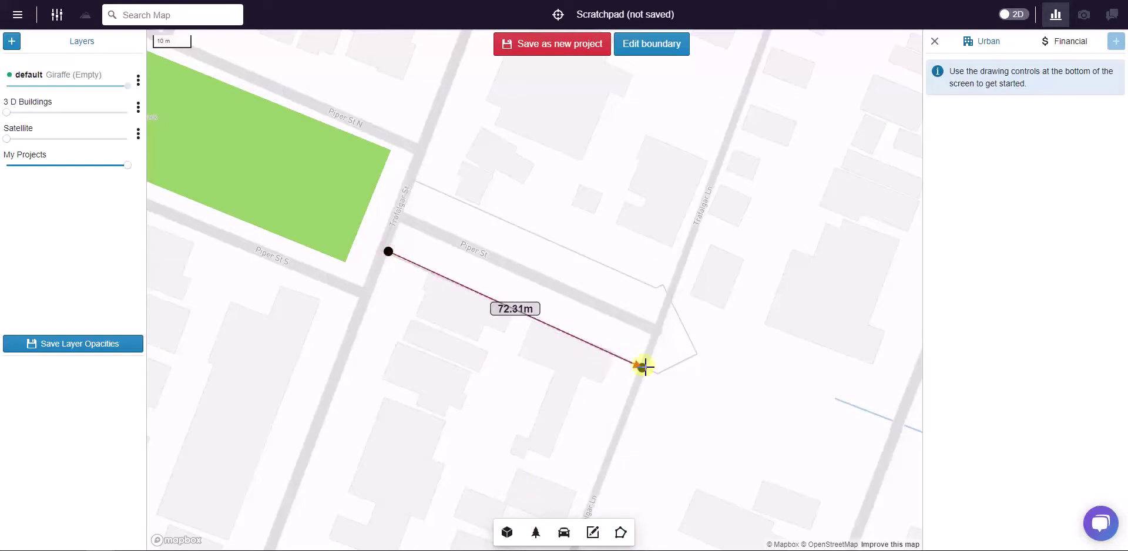
{"action": "left_click", "coordinate": [644, 363]}
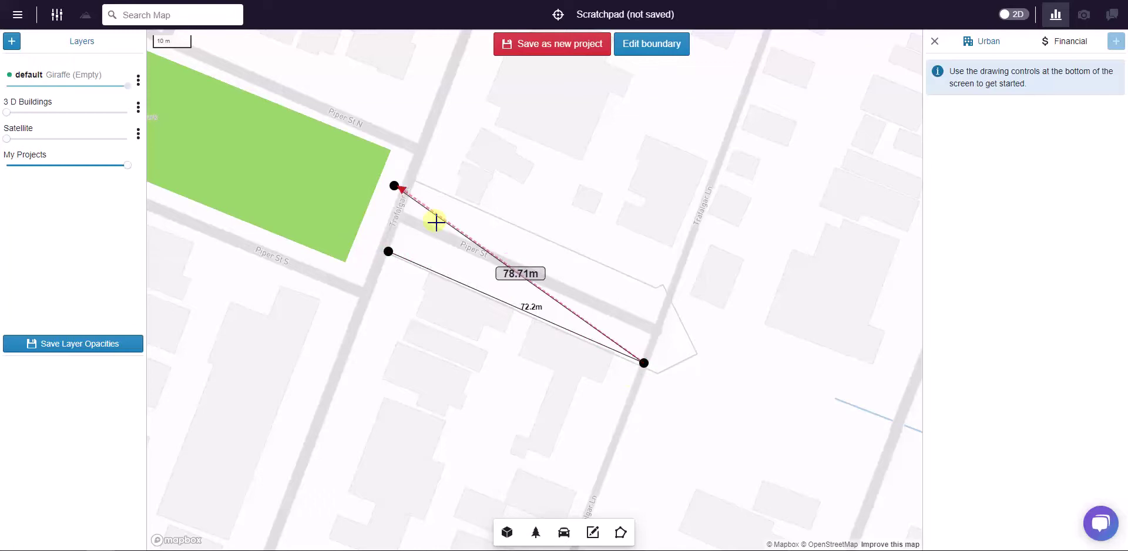
{"action": "left_click", "coordinate": [659, 369]}
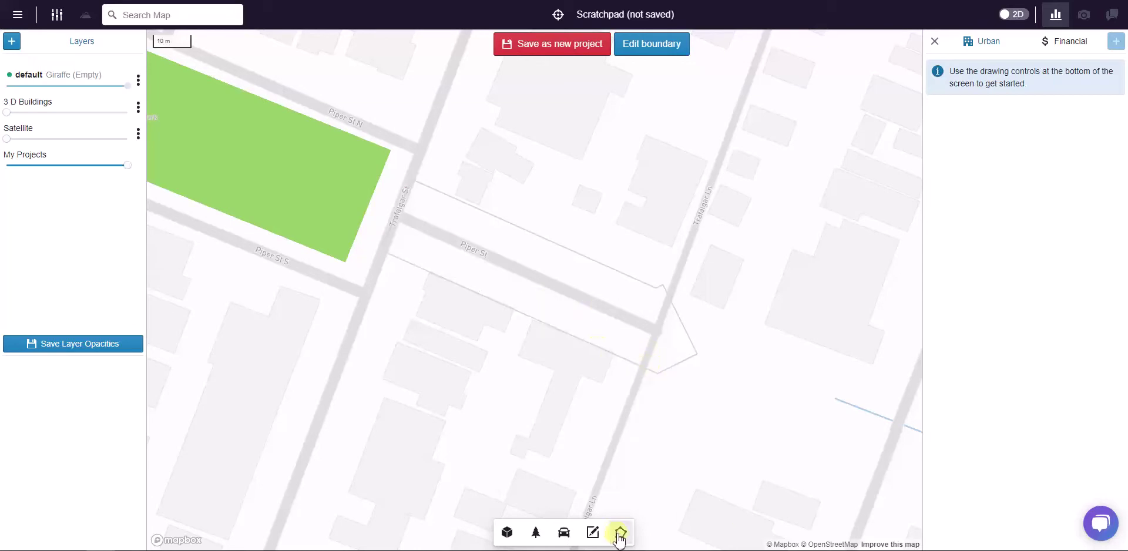
Draw a line about 73 m long from Trafalgar St to Trafalgar Ln beside the site's southern boundary.
{"action": "mouse_move", "coordinate": [618, 533]}
{"action": "left_click", "coordinate": [614, 493]}
{"action": "left_click", "coordinate": [372, 257]}
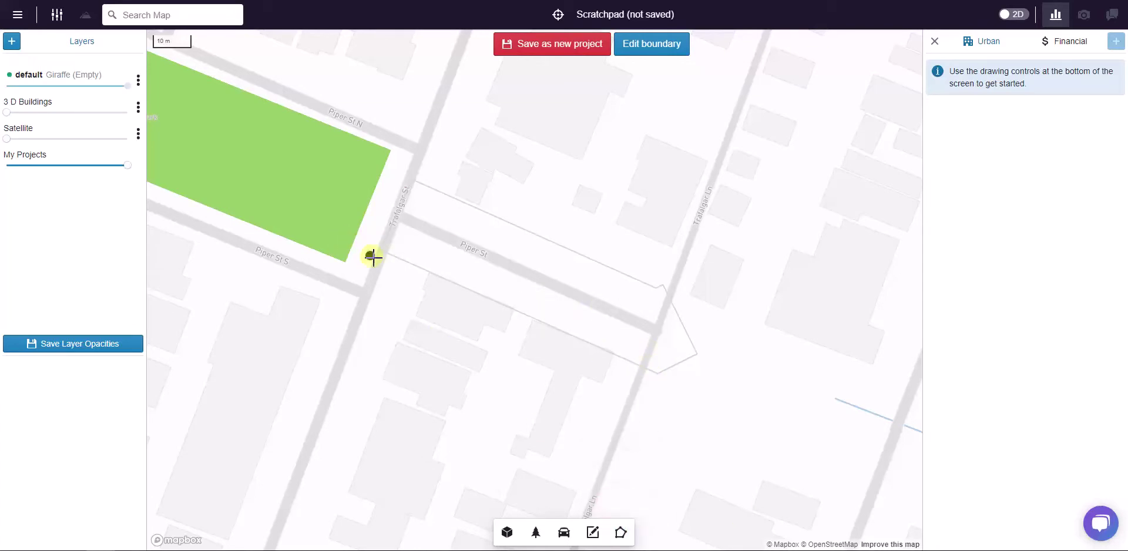
{"action": "double_click", "coordinate": [644, 373]}
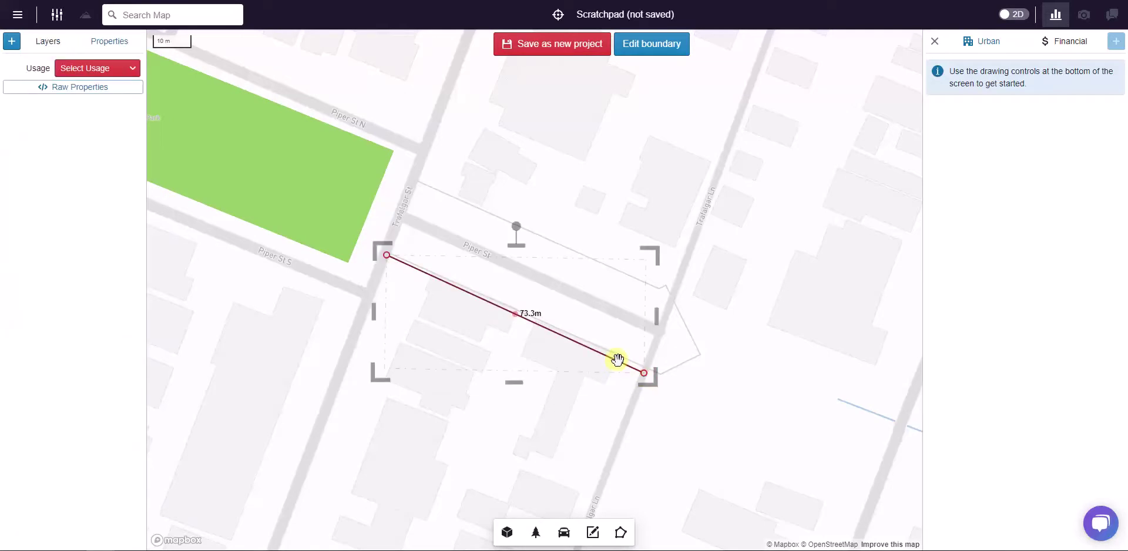
Move the drawn line north onto the centre of Piper St and delete it.
{"action": "mouse_move", "coordinate": [618, 362]}
{"action": "left_mouse_down"}
{"action": "mouse_move", "coordinate": [626, 316]}
{"action": "mouse_move", "coordinate": [636, 321]}
{"action": "left_mouse_up"}
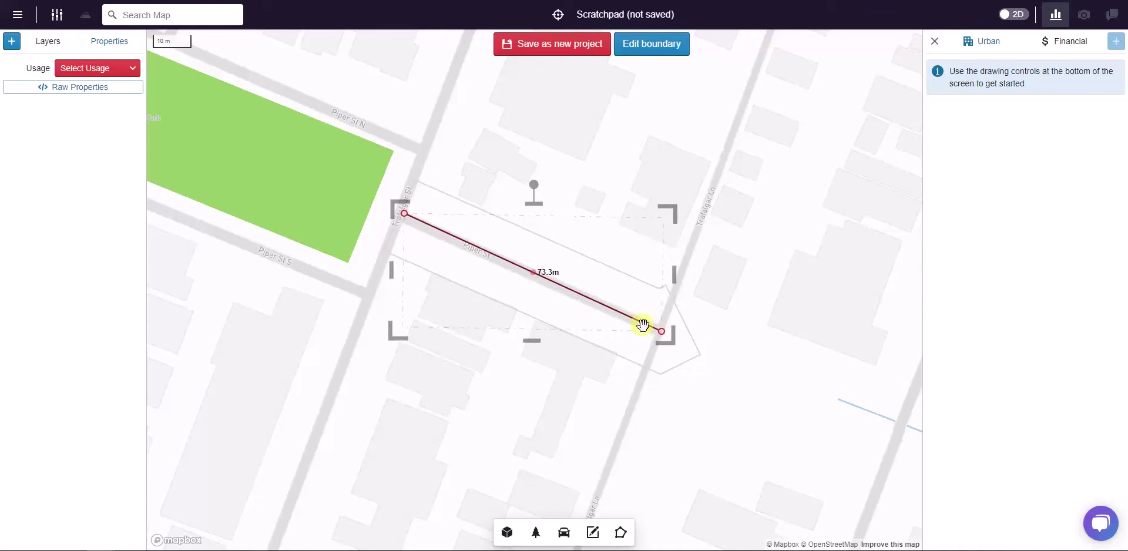
{"action": "key", "text": "Delete"}
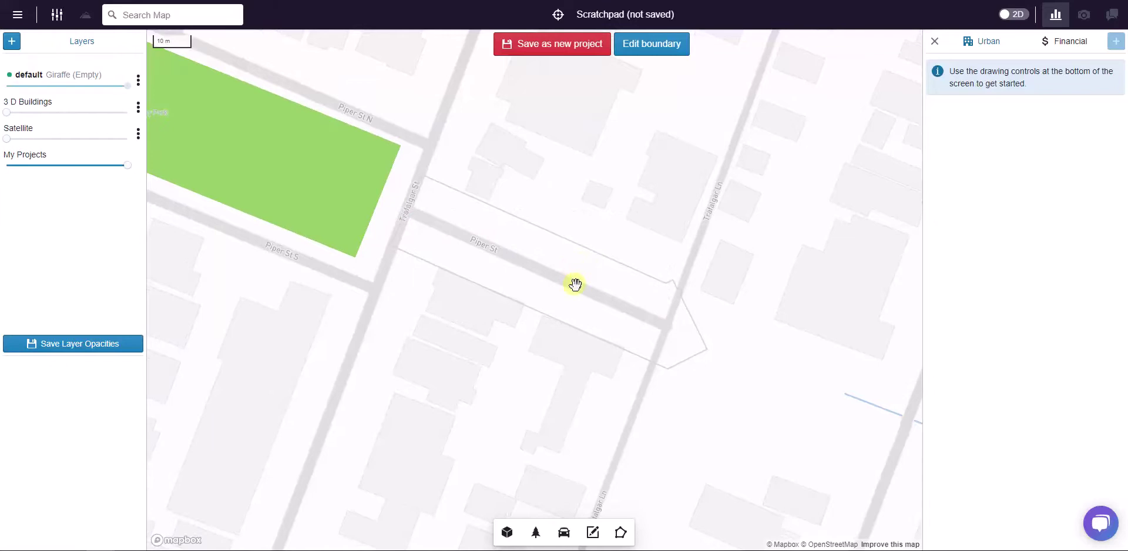
Create an editable line from the existing Piper St road feature on the map.
{"action": "left_click", "coordinate": [573, 286]}
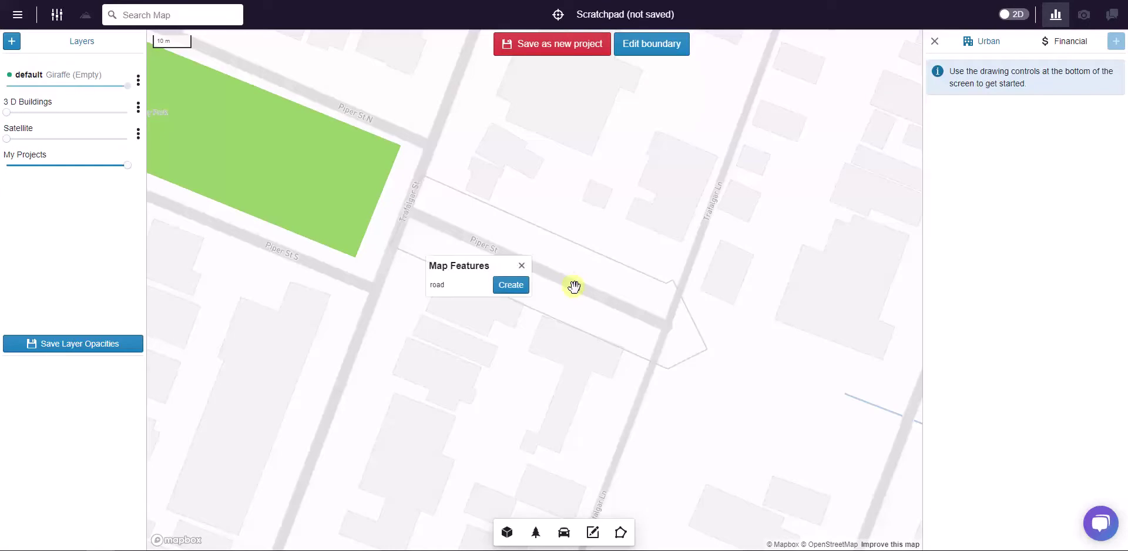
{"action": "left_click", "coordinate": [445, 288]}
{"action": "mouse_move", "coordinate": [451, 285]}
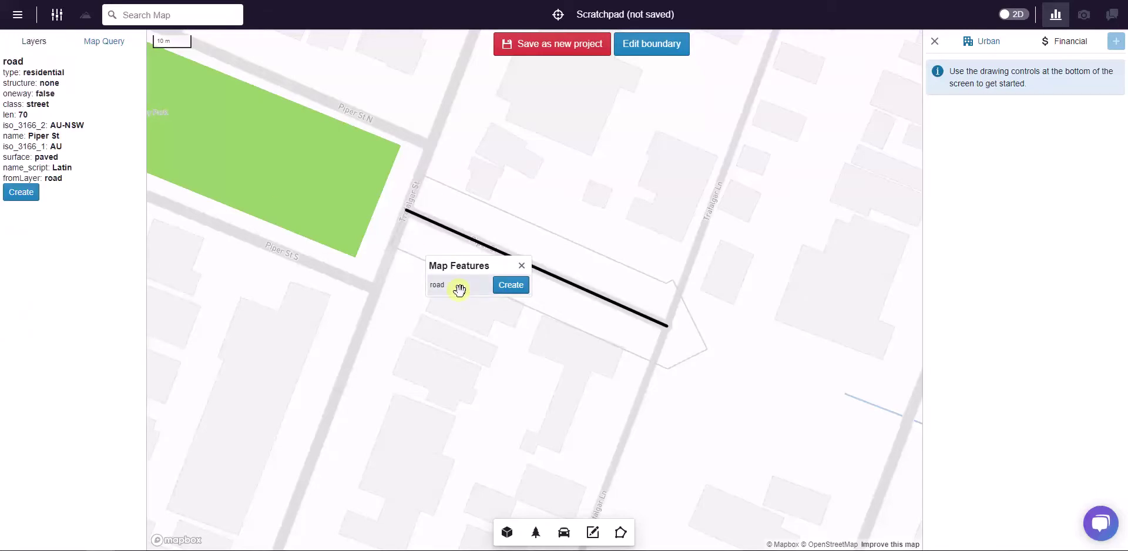
{"action": "left_click", "coordinate": [503, 286]}
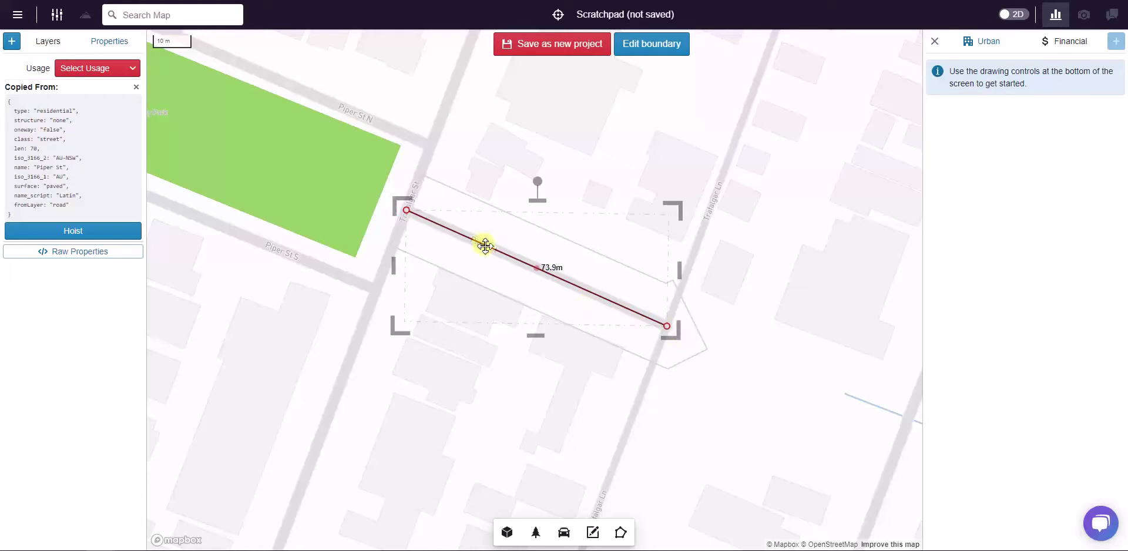
Move the copied Piper St line south of the site boundary and delete it.
{"action": "mouse_move", "coordinate": [485, 245]}
{"action": "left_mouse_down"}
{"action": "mouse_move", "coordinate": [453, 290]}
{"action": "mouse_move", "coordinate": [436, 360]}
{"action": "left_mouse_up"}
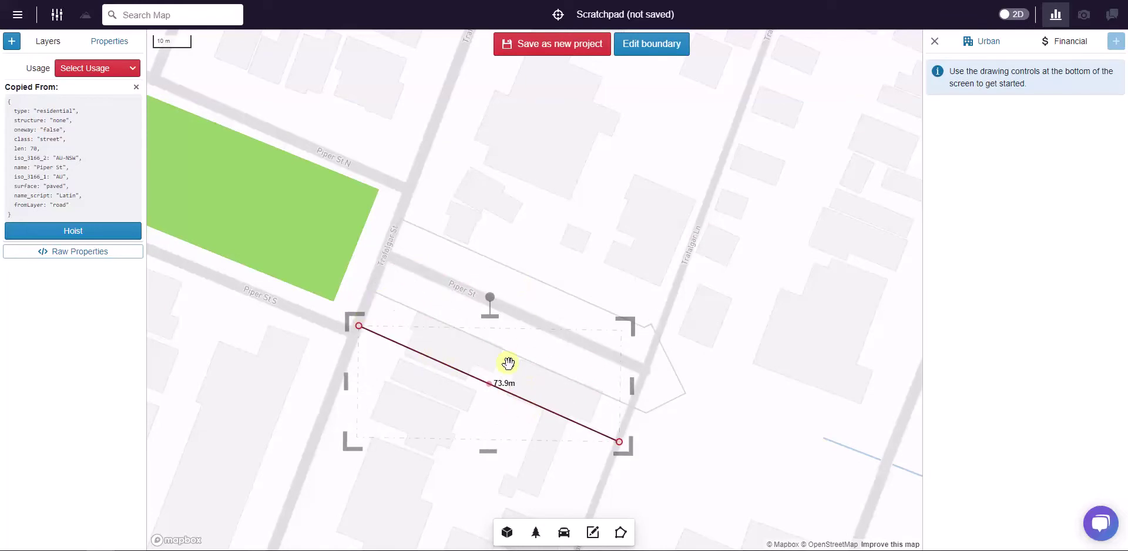
{"action": "left_click_drag", "start_coordinate": [718, 390], "coordinate": [718, 368]}
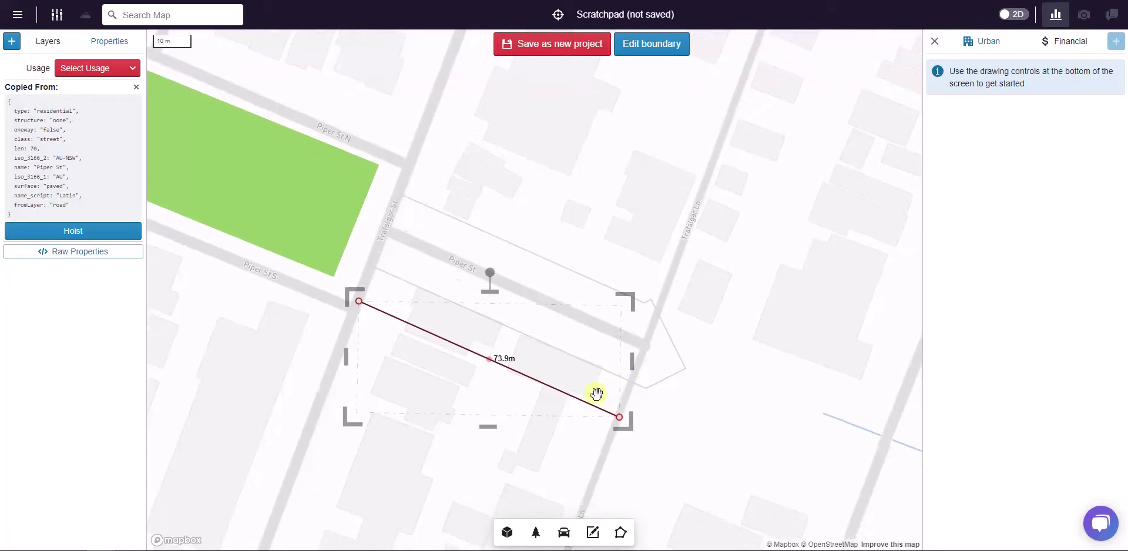
{"action": "key", "text": "Delete"}
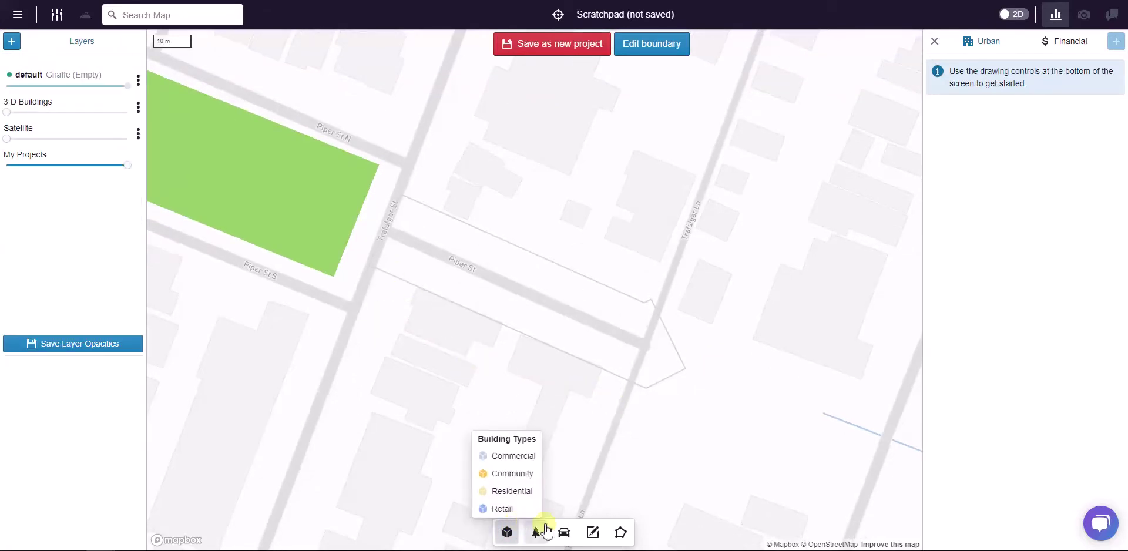
Draw a three-segment road along Trafalgar St, Piper St and Trafalgar Ln with lengths of about 18, 74 and 31 m.
{"action": "mouse_move", "coordinate": [564, 533]}
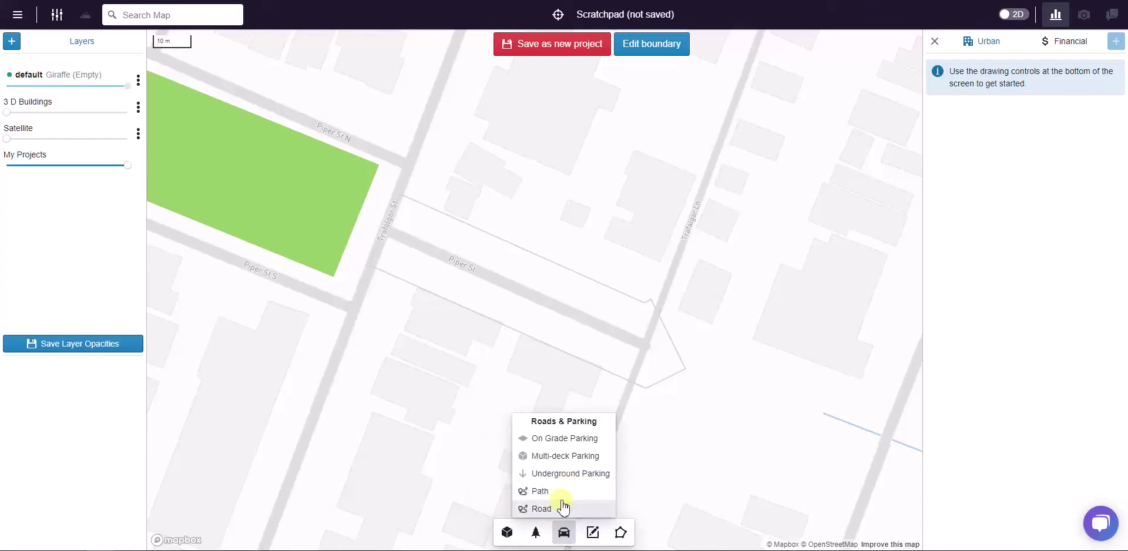
{"action": "left_click", "coordinate": [558, 508]}
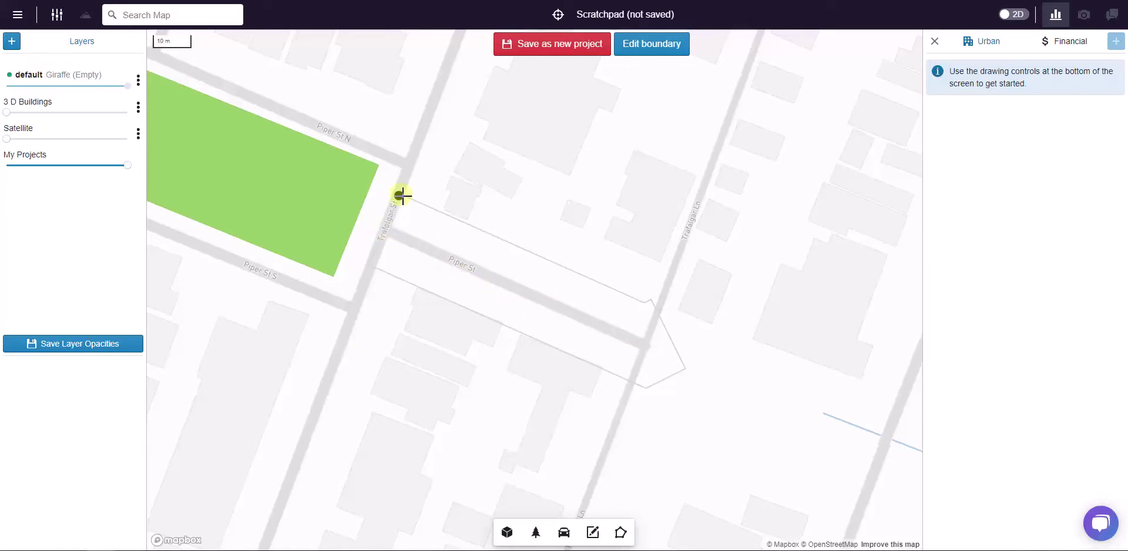
{"action": "left_click", "coordinate": [409, 166]}
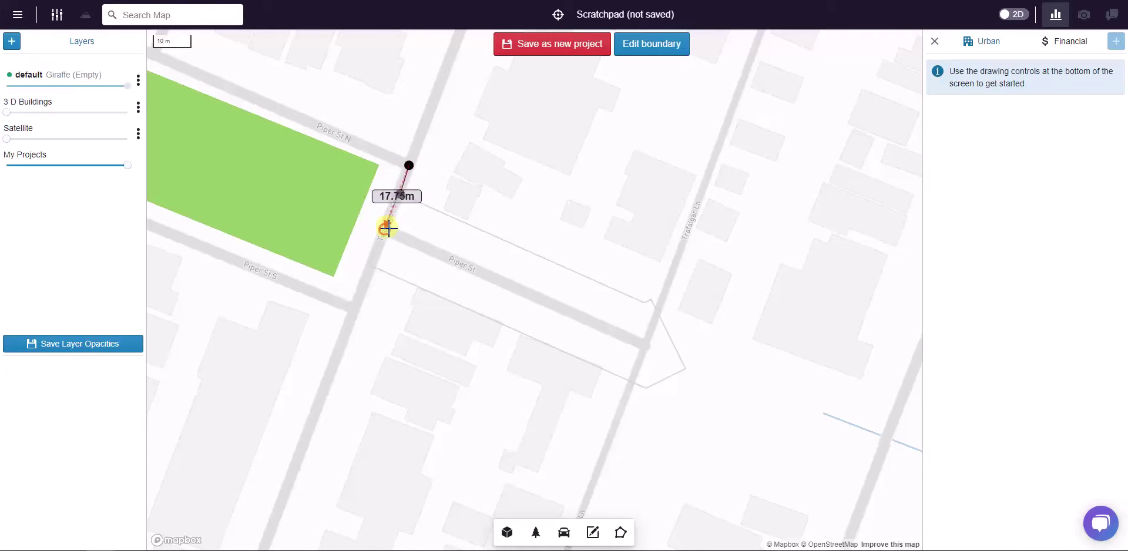
{"action": "left_click", "coordinate": [385, 229]}
{"action": "left_click", "coordinate": [645, 346]}
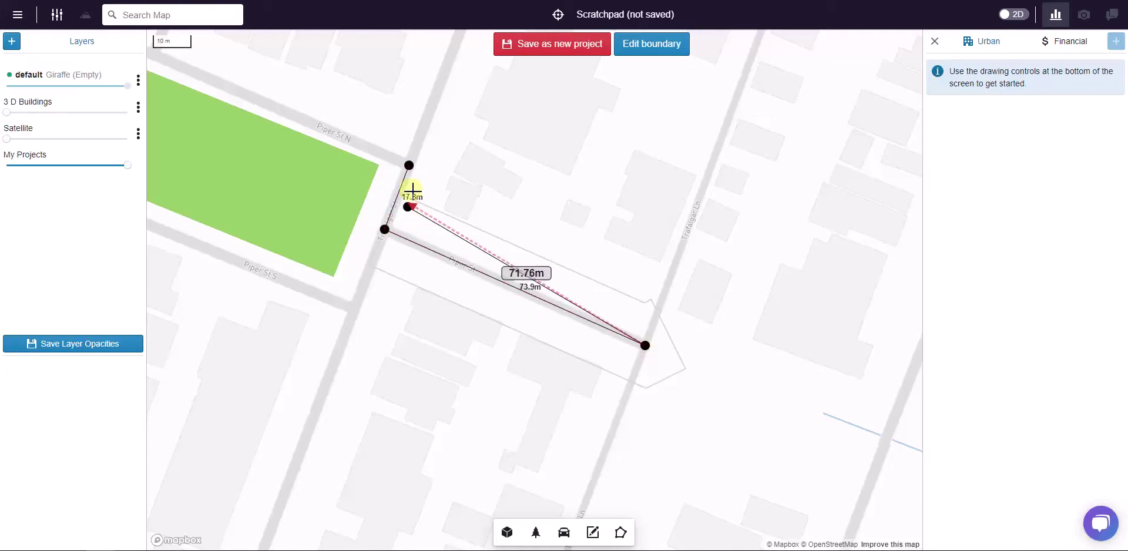
{"action": "scroll", "coordinate": [711, 179], "scroll_direction": "down", "scroll_amount": 2}
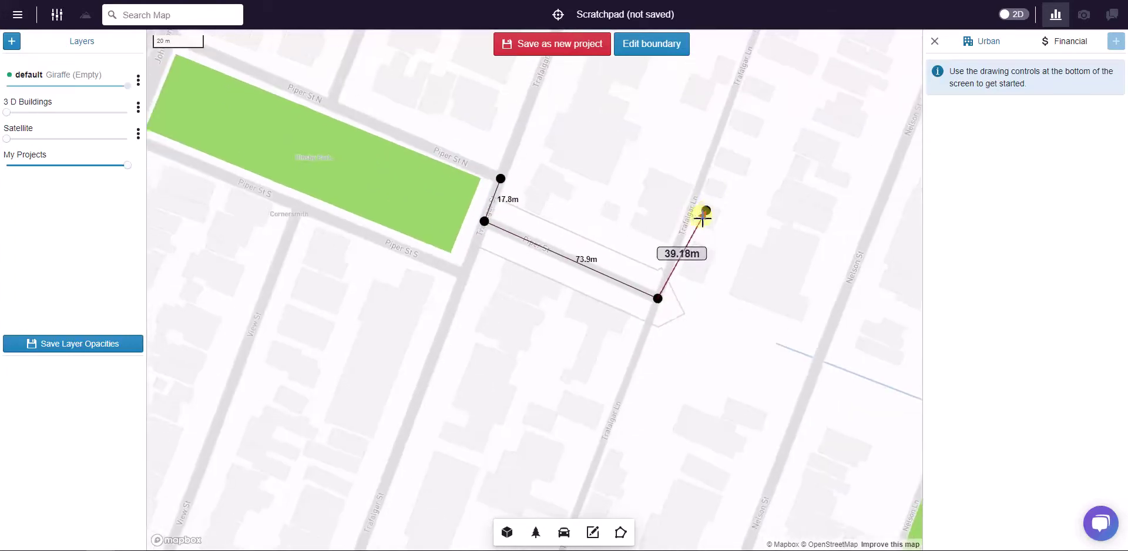
{"action": "scroll", "coordinate": [685, 232], "scroll_direction": "up", "scroll_amount": 2}
{"action": "left_click", "coordinate": [677, 234]}
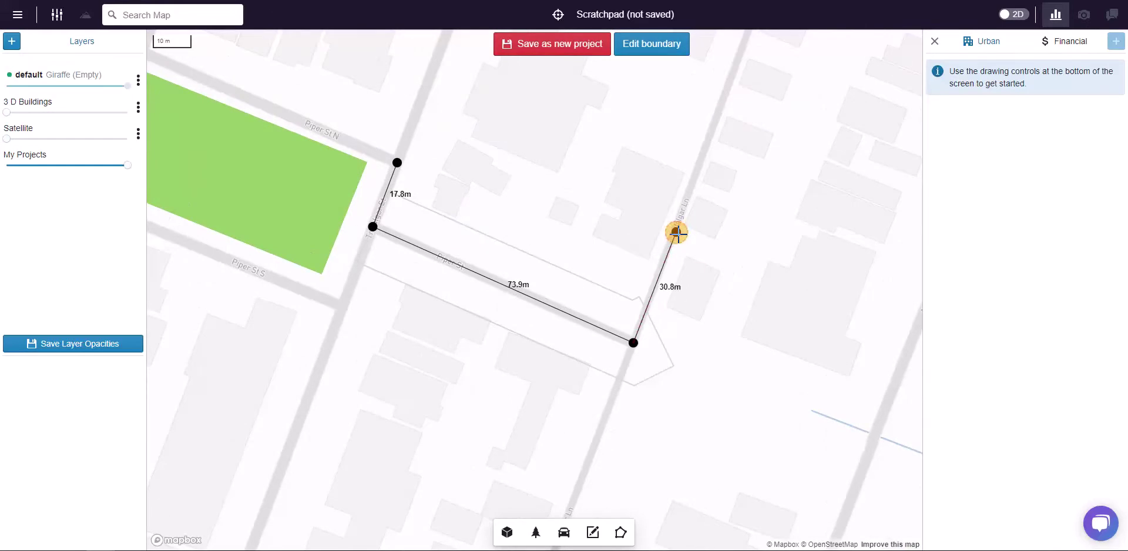
{"action": "left_click", "coordinate": [677, 233]}
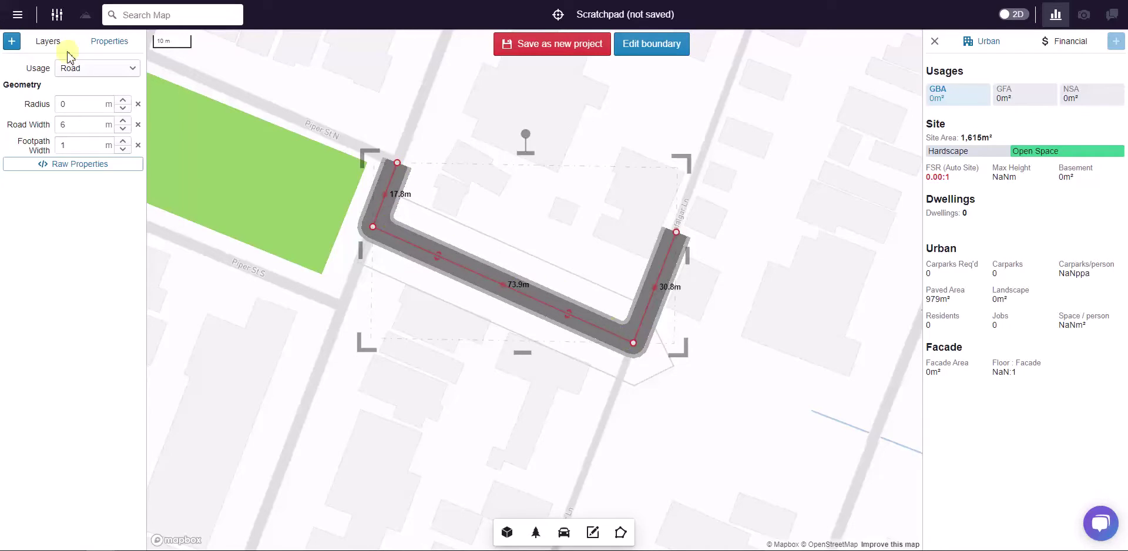
Fade the default layer out to view the base map, restore its opacity and reselect the road.
{"action": "left_click", "coordinate": [47, 41]}
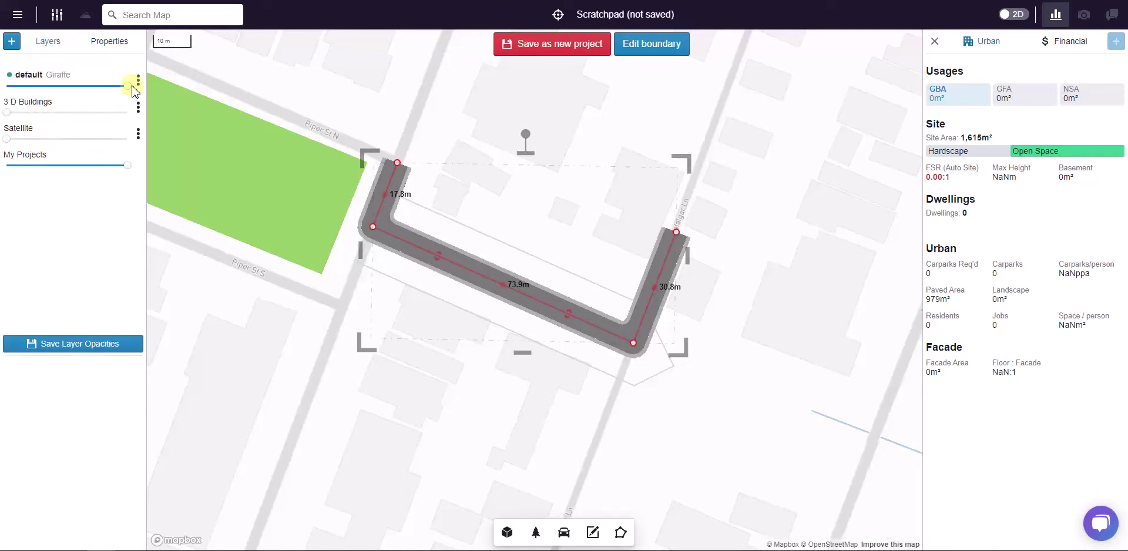
{"action": "left_click_drag", "start_coordinate": [132, 87], "coordinate": [5, 95]}
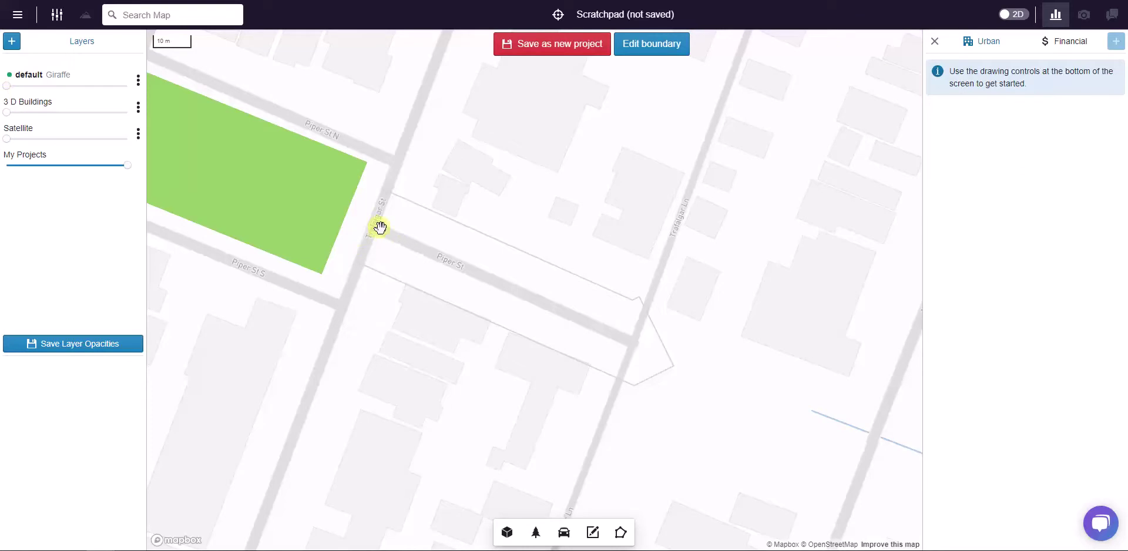
{"action": "left_click_drag", "start_coordinate": [7, 87], "coordinate": [121, 87]}
{"action": "left_click", "coordinate": [457, 263]}
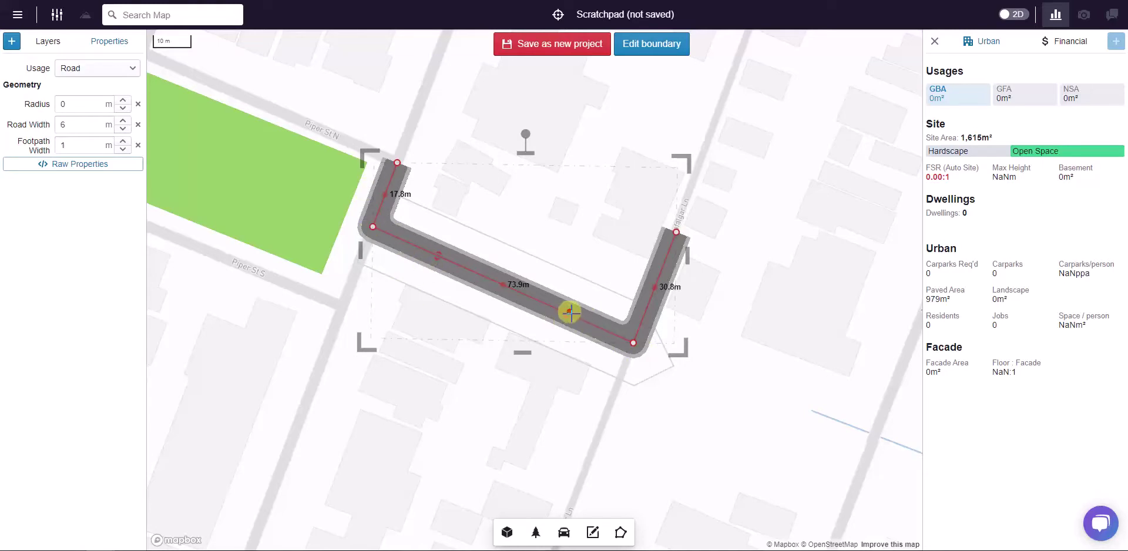
Try offsetting the road's middle segment south of the site, and undo the move.
{"action": "left_click_drag", "start_coordinate": [570, 315], "coordinate": [517, 418]}
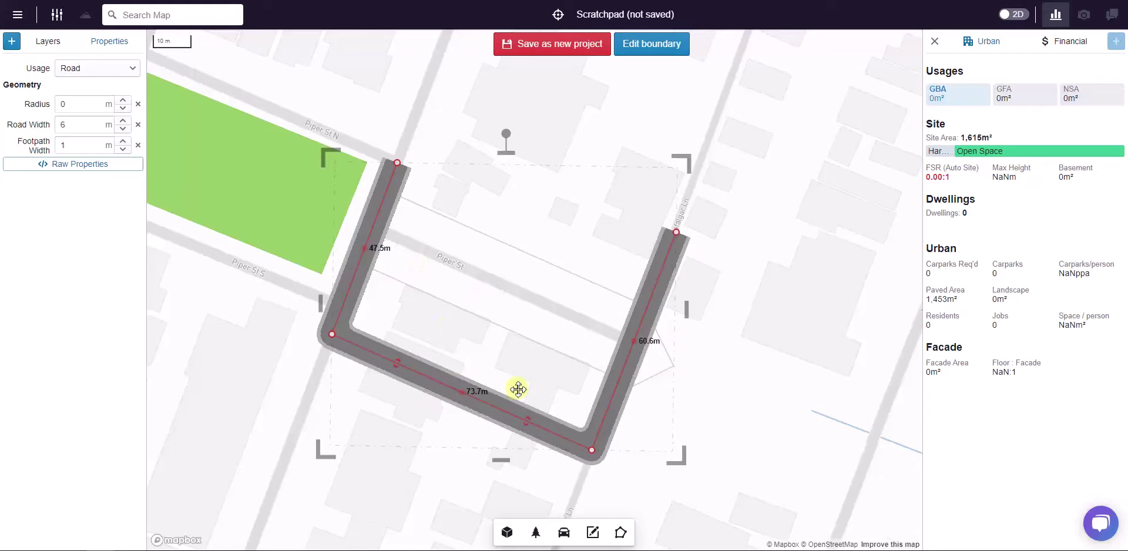
{"action": "key", "text": "ctrl+z"}
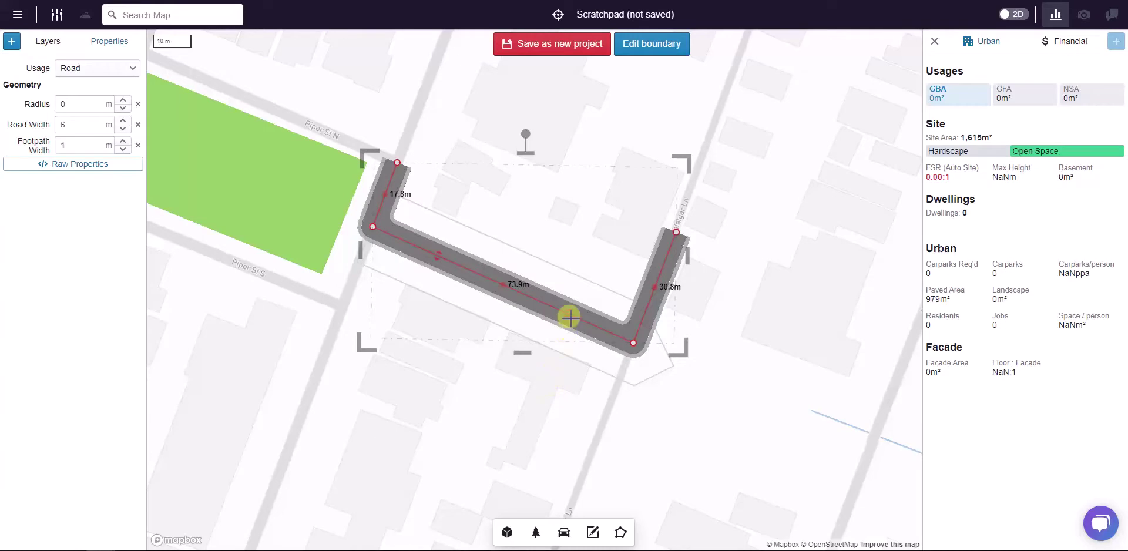
Offset the road's middle segment south of the site, making the side segments about 43 m and 56 m long.
{"action": "left_click_drag", "start_coordinate": [567, 315], "coordinate": [542, 401]}
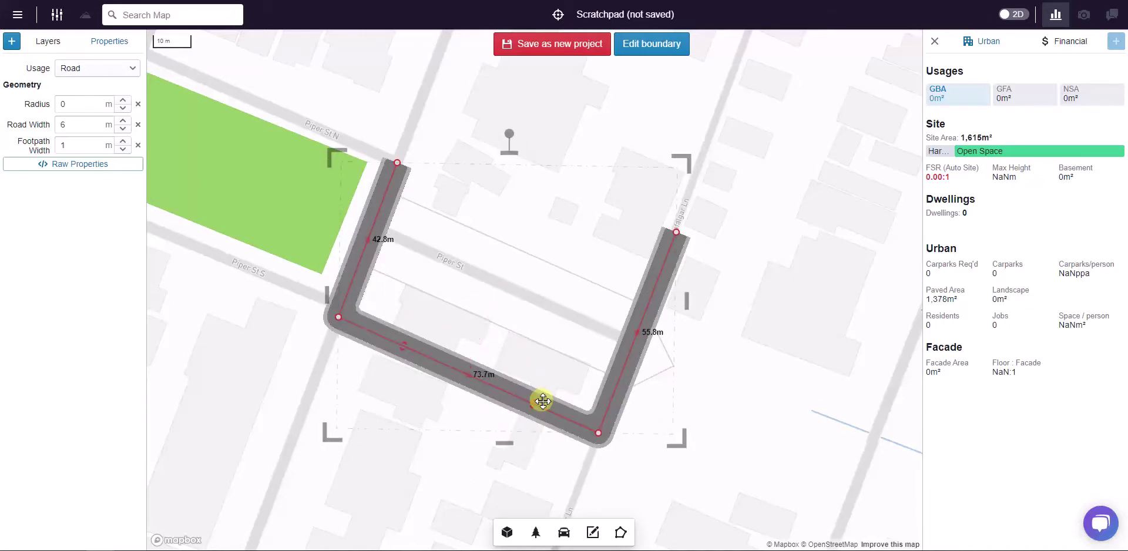
{"action": "left_click_drag", "start_coordinate": [405, 349], "coordinate": [542, 415]}
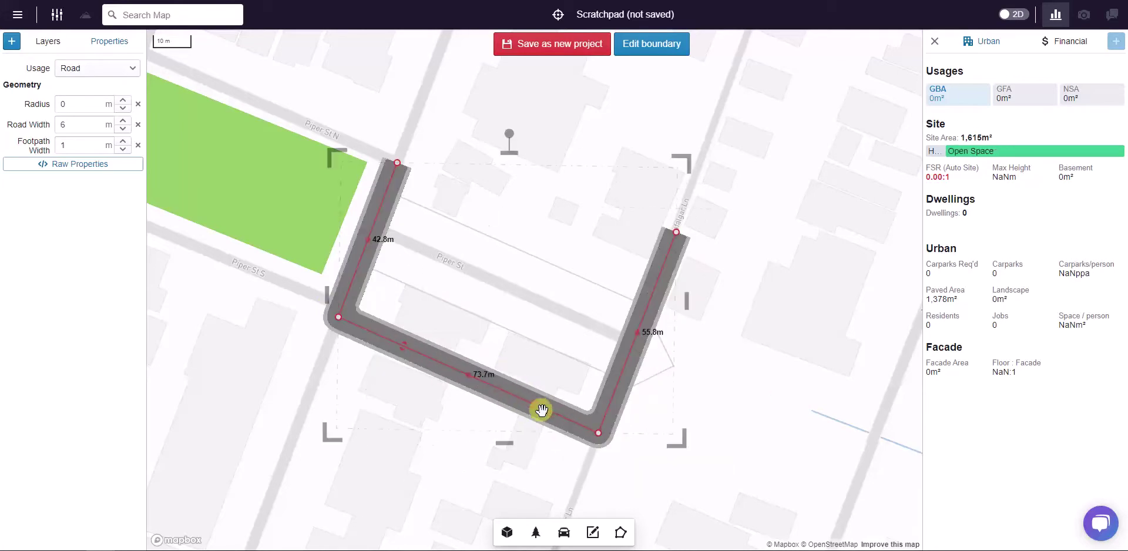
Remove the road's two northern end points so only the offset segment parallel to Piper St remains.
{"action": "left_click", "coordinate": [677, 232]}
{"action": "left_click", "coordinate": [396, 164]}
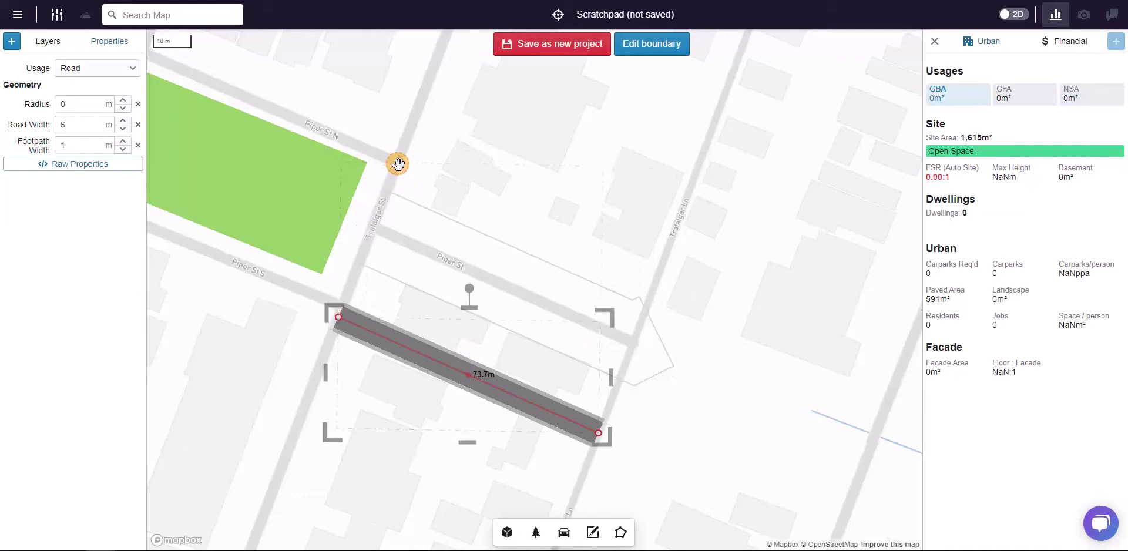
{"action": "left_click", "coordinate": [724, 394]}
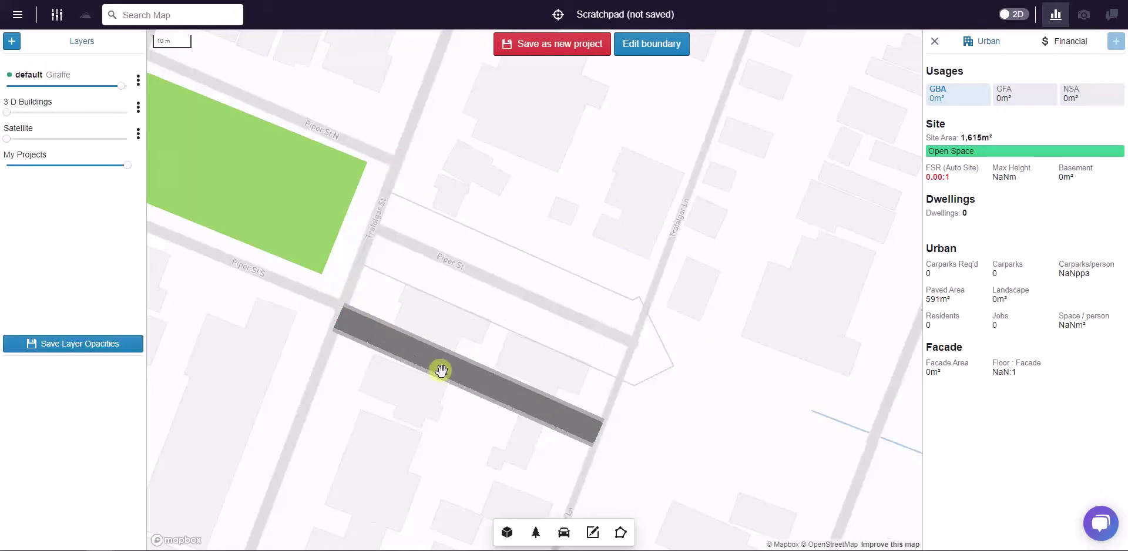
{"action": "left_click", "coordinate": [461, 380]}
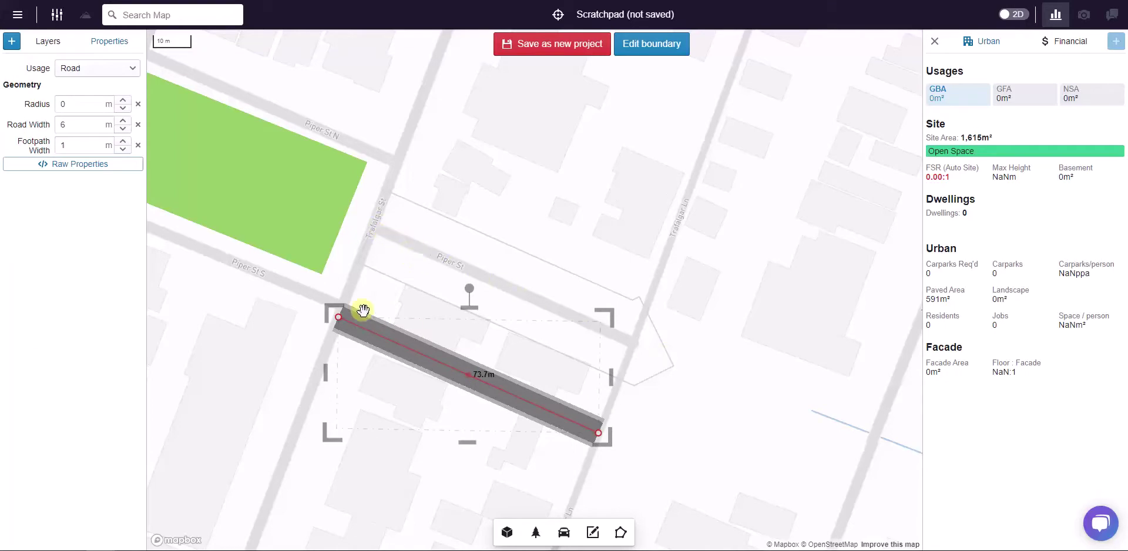
{"action": "left_click", "coordinate": [724, 393]}
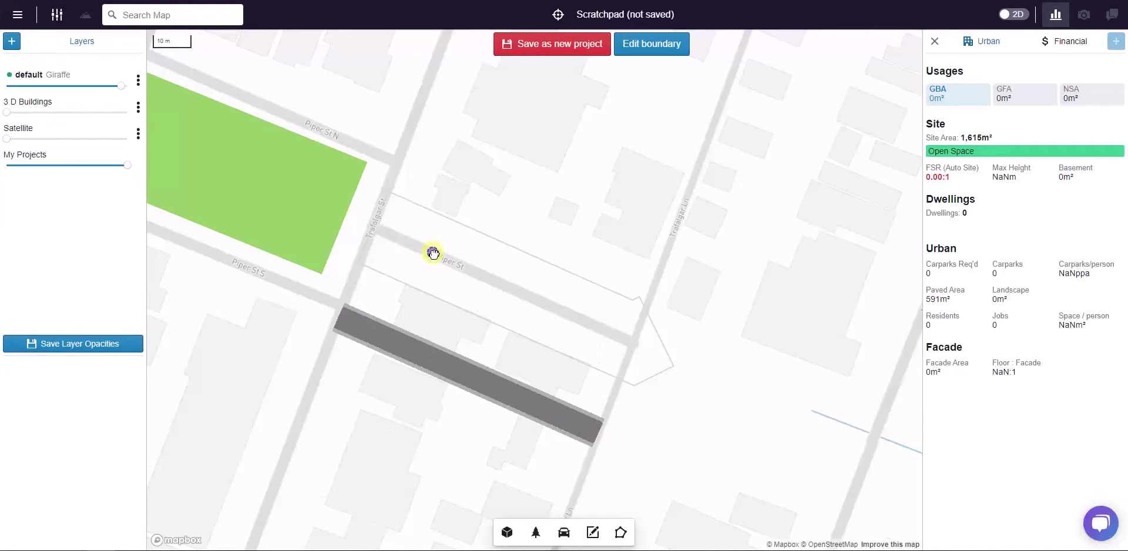
Create an editable line from the Piper St road feature and clear its copied source attributes.
{"action": "left_click", "coordinate": [432, 253]}
{"action": "left_click", "coordinate": [360, 254]}
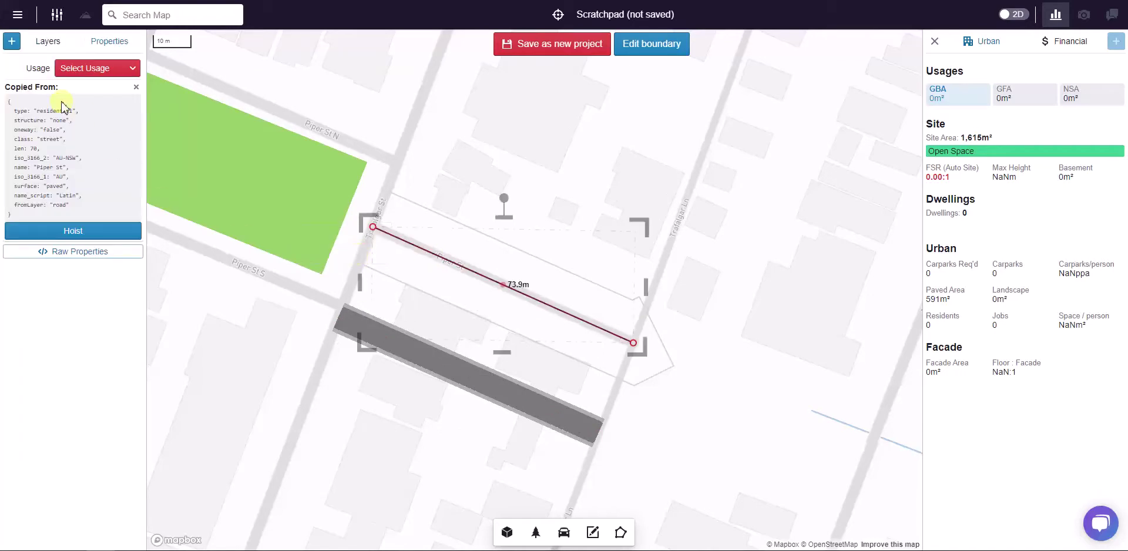
{"action": "left_click", "coordinate": [136, 87]}
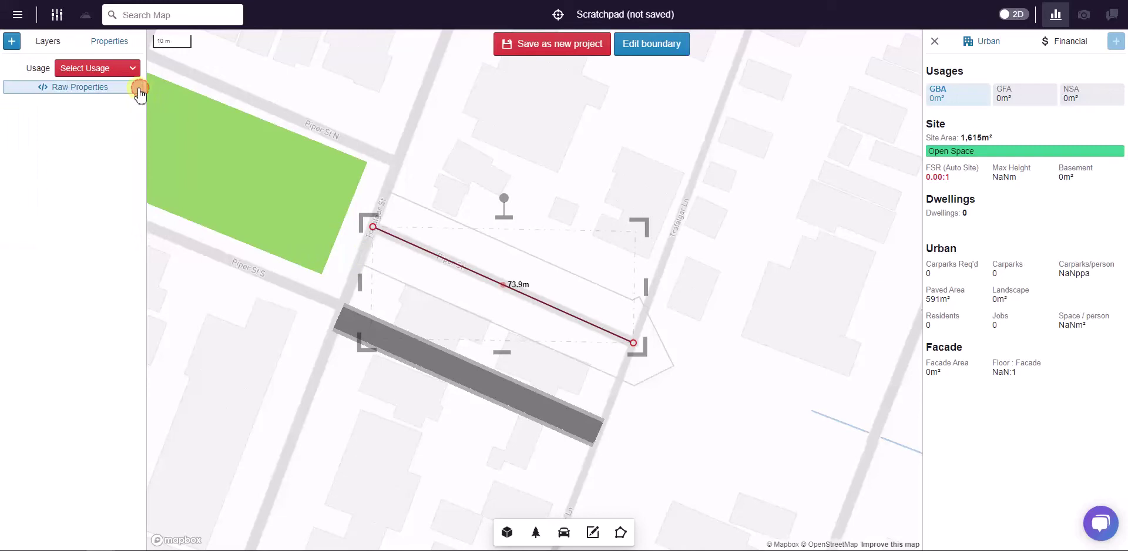
Add a guideline offset of 25 m to the copied Piper St line.
{"action": "left_click", "coordinate": [11, 41]}
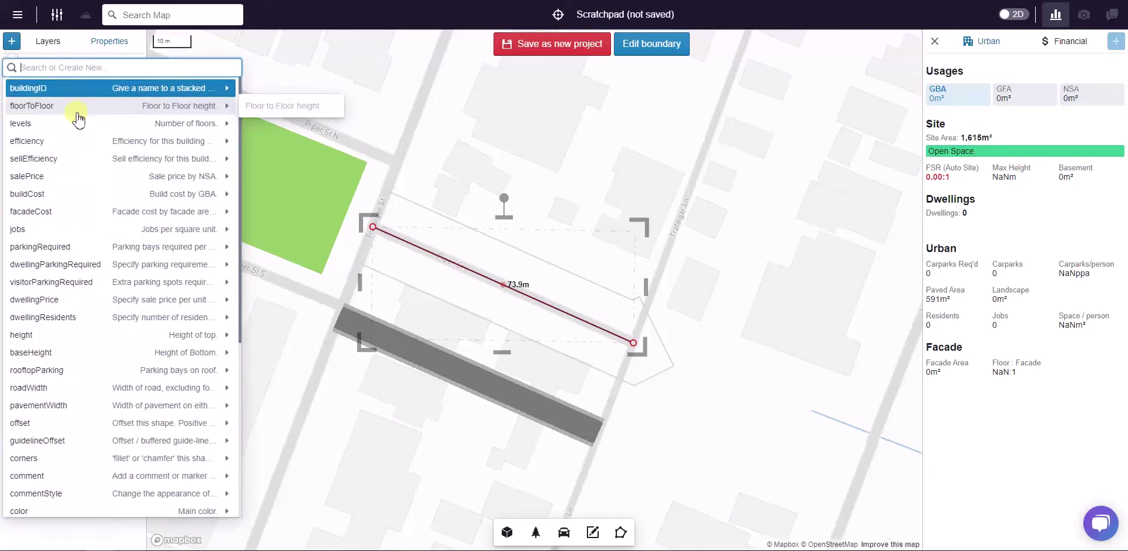
{"action": "type", "text": "guid"}
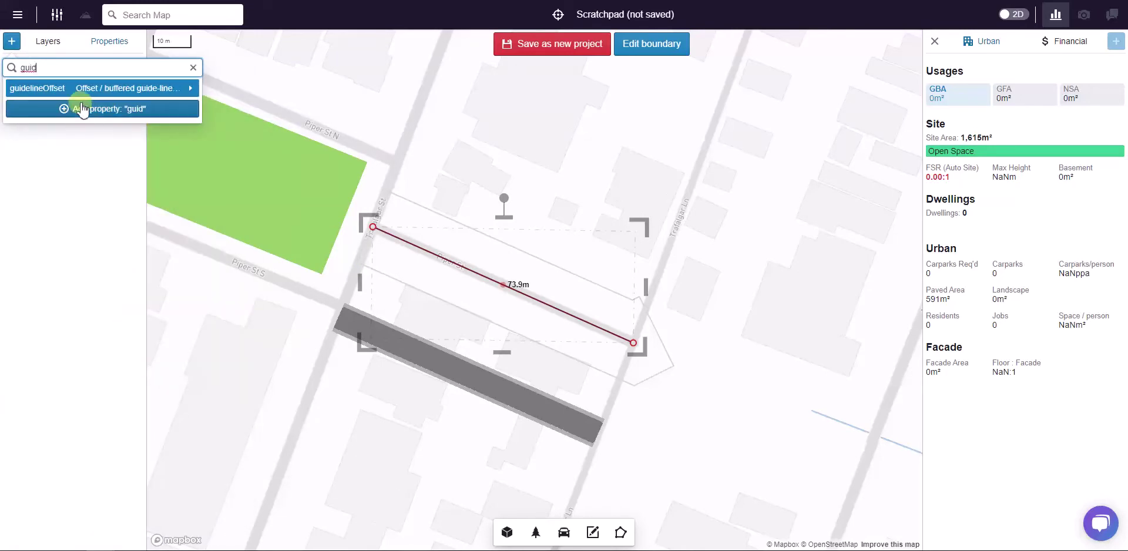
{"action": "left_click", "coordinate": [80, 88]}
{"action": "left_click", "coordinate": [36, 104]}
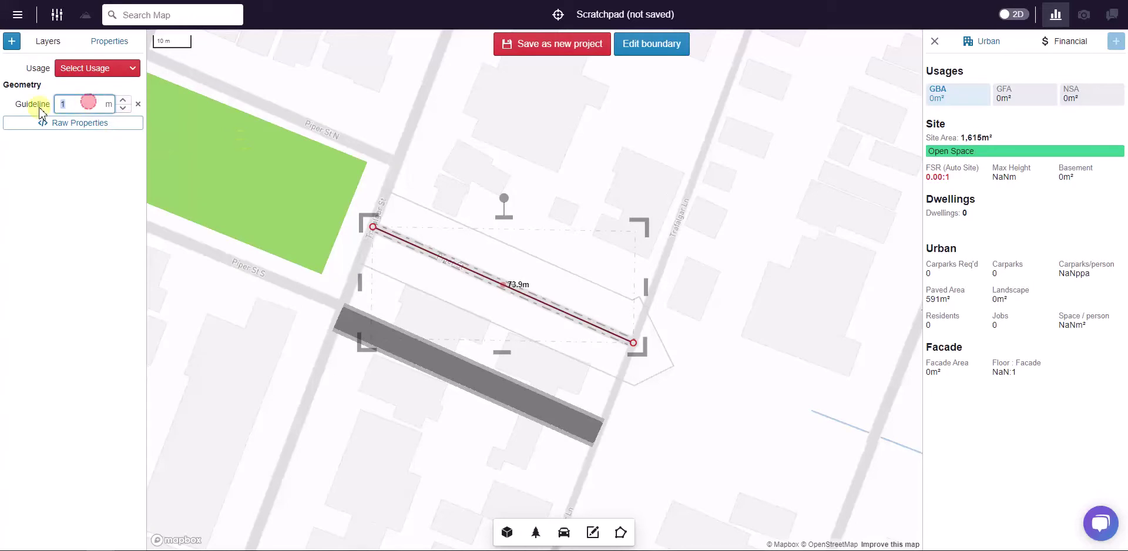
{"action": "type", "text": "25"}
{"action": "left_click", "coordinate": [691, 396]}
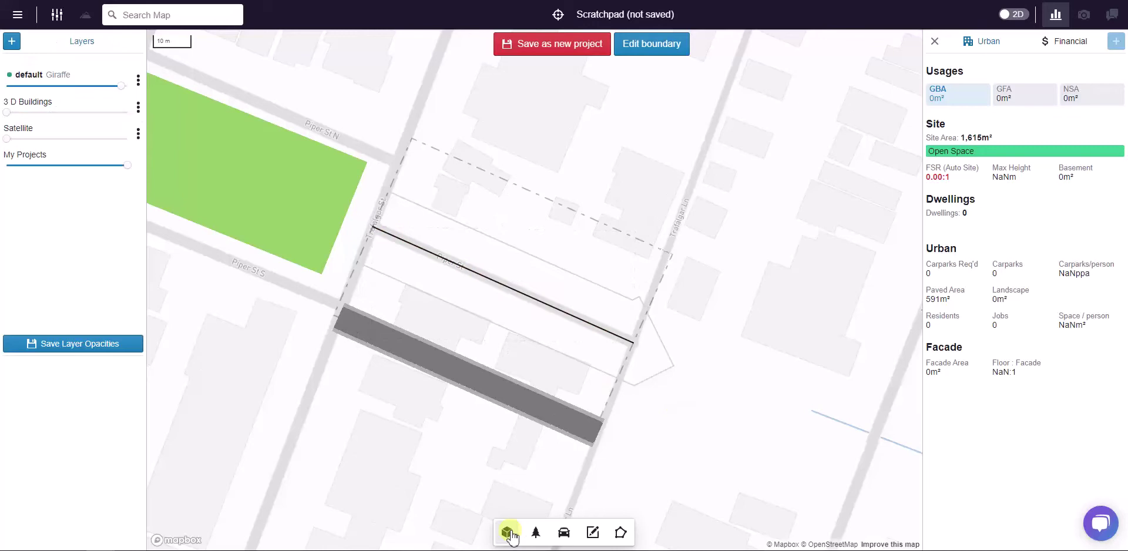
Draw a road about 73.9 m long along the northern guideline, between its two corners.
{"action": "left_click", "coordinate": [564, 532]}
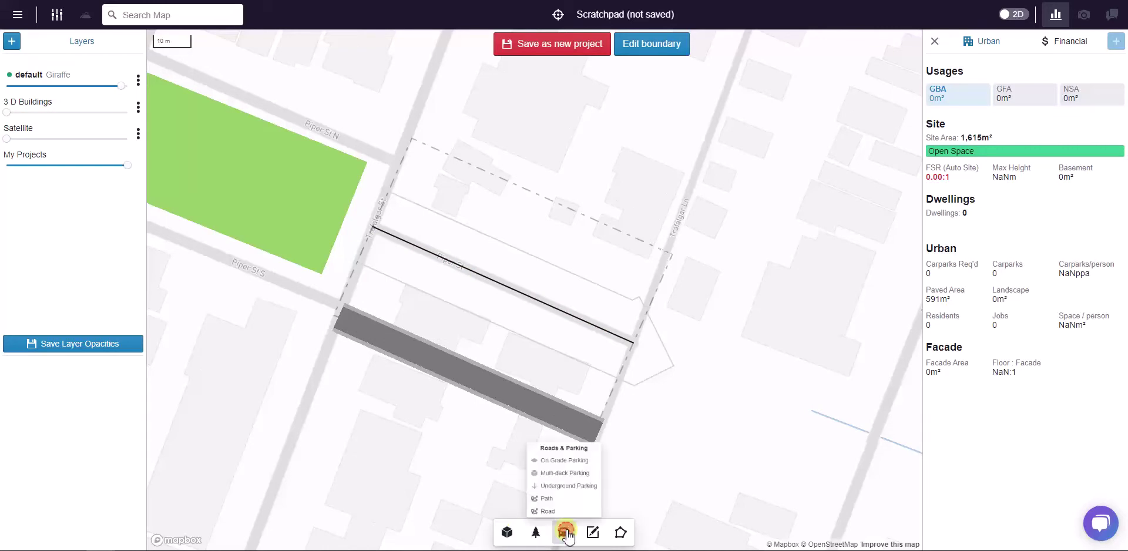
{"action": "left_click", "coordinate": [541, 502]}
{"action": "left_click", "coordinate": [412, 138]}
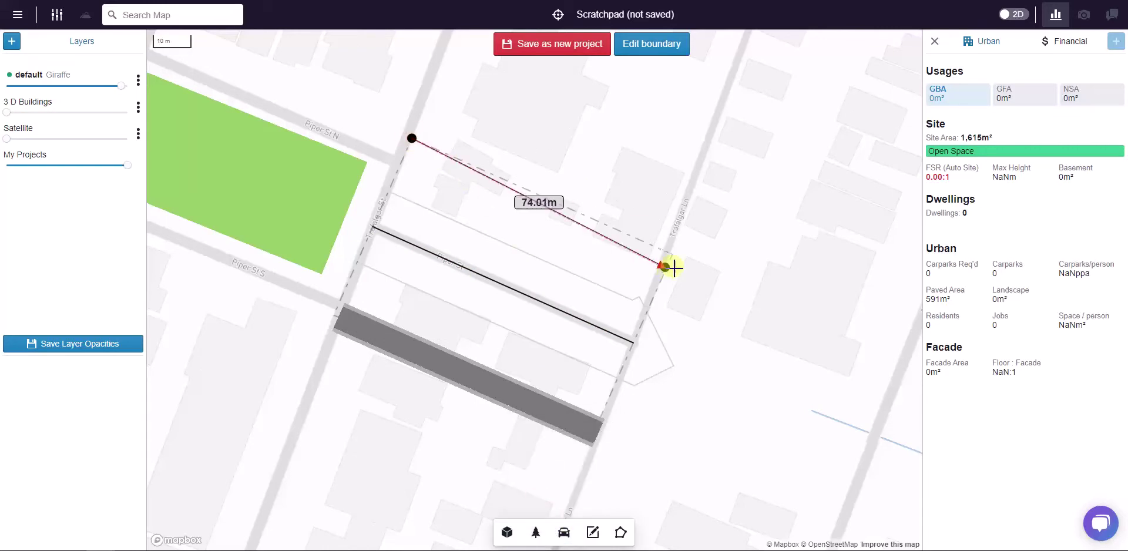
{"action": "left_click", "coordinate": [671, 254]}
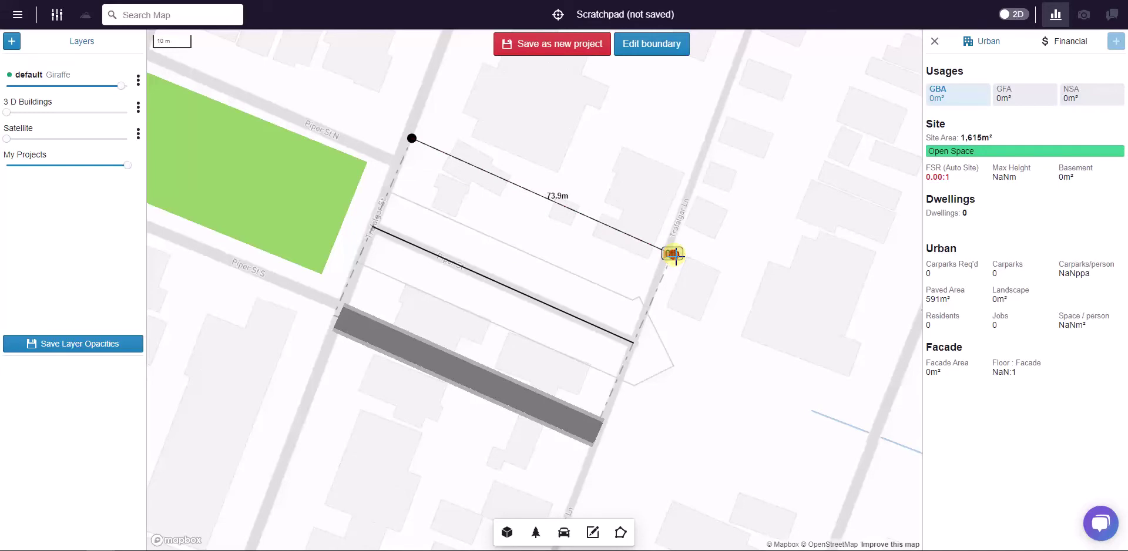
{"action": "left_click", "coordinate": [673, 254]}
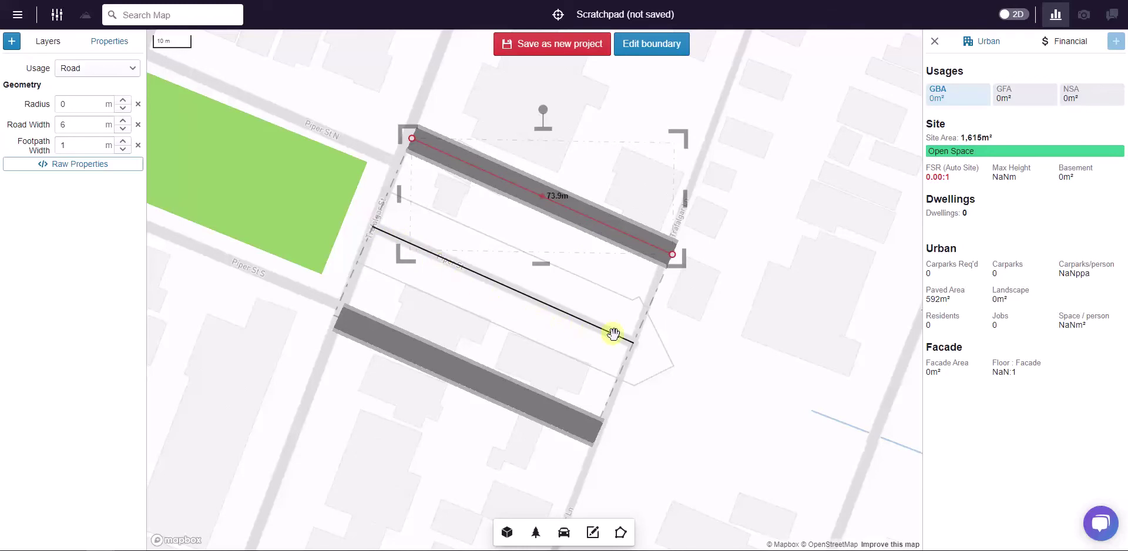
{"action": "left_click", "coordinate": [741, 340]}
Delete the road drawn along the northern guideline.
{"action": "left_click", "coordinate": [553, 197]}
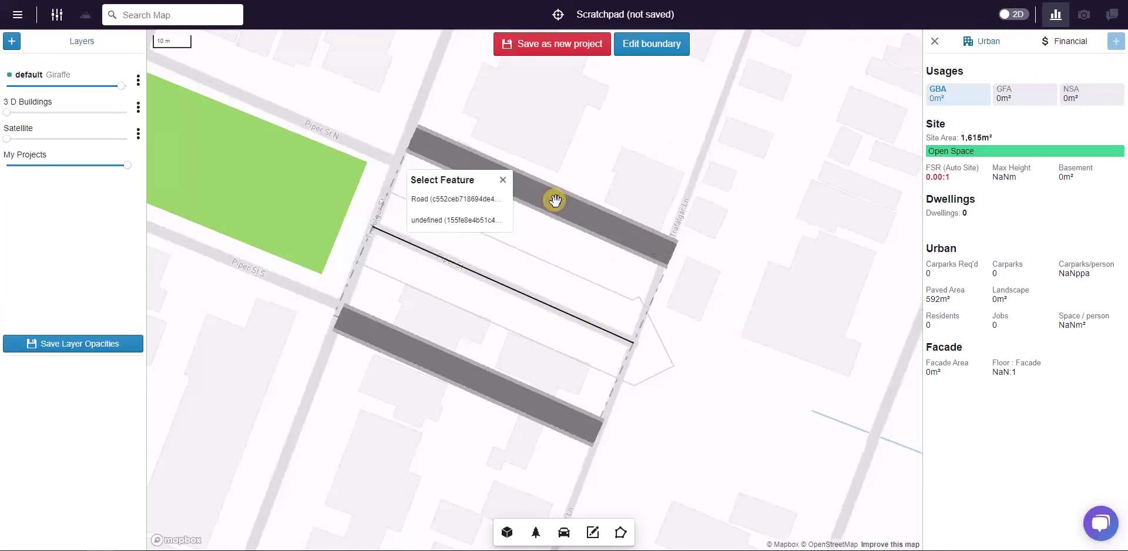
{"action": "left_click", "coordinate": [484, 199]}
{"action": "key", "text": "Delete"}
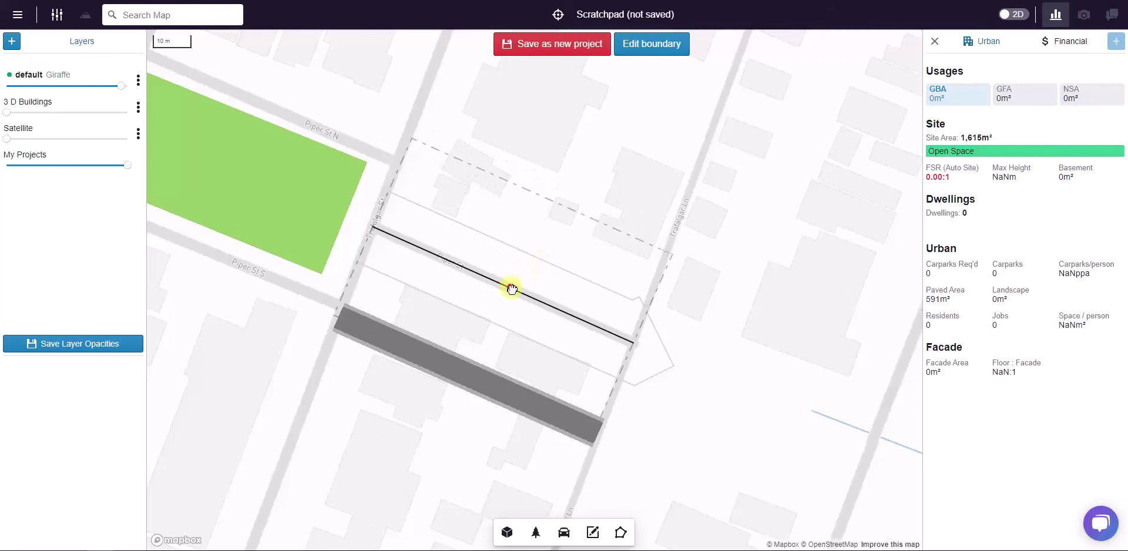
{"action": "left_click", "coordinate": [512, 289]}
{"action": "left_click", "coordinate": [494, 385]}
{"action": "left_click", "coordinate": [417, 390]}
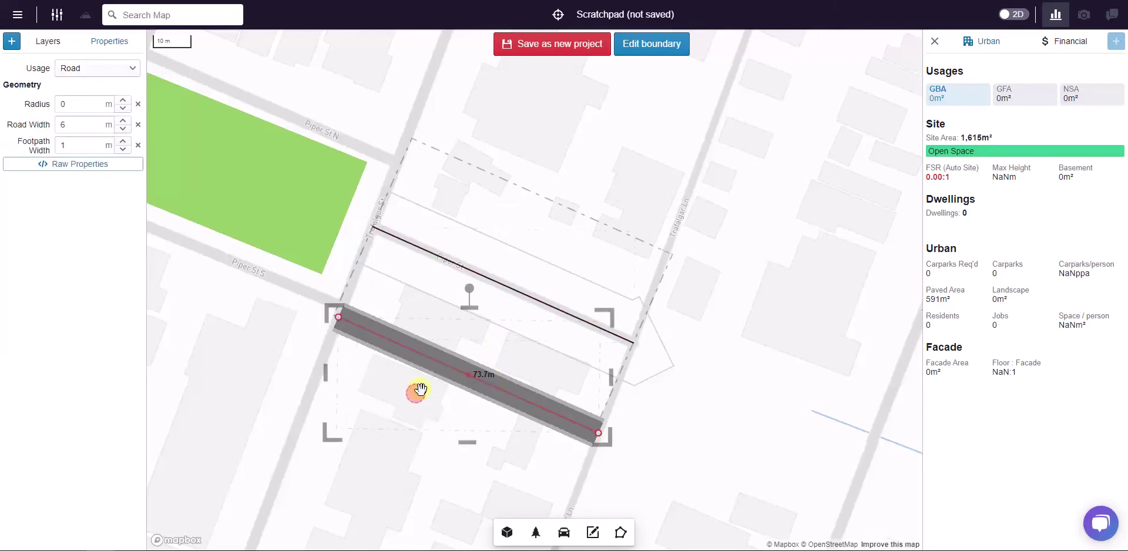